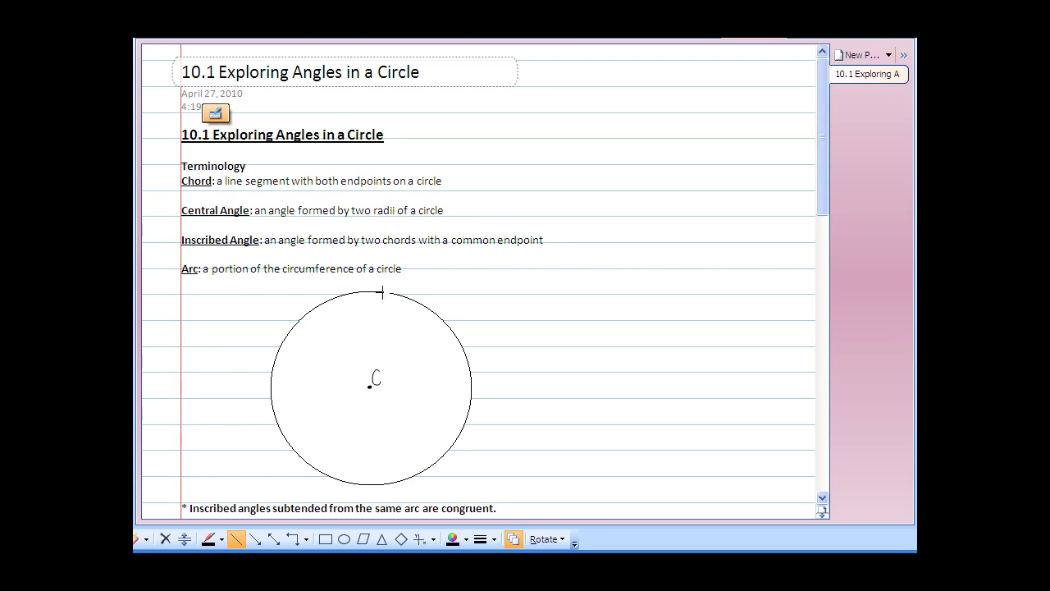
Draw a straight chord down-right from the circle's top and handwrite 'chord' with a leader pointing to it
left_click_drag(376, 294, 466, 422)
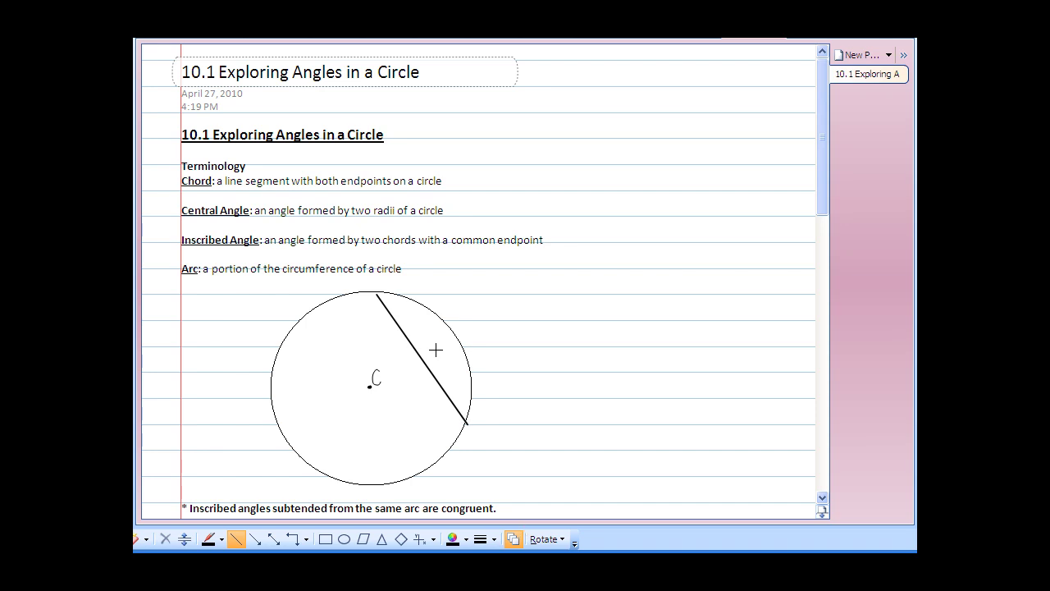
left_click(208, 538)
left_click_drag(430, 353, 525, 318)
mouse_move(529, 297)
left_mouse_down()
mouse_move(535, 318)
mouse_move(563, 302)
mouse_move(571, 313)
left_mouse_up()
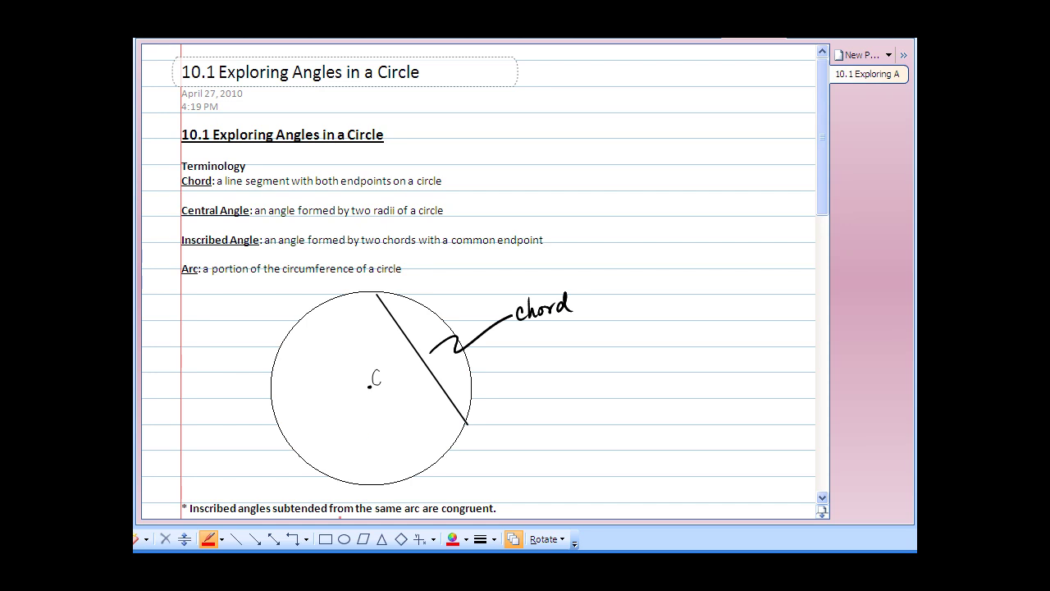
Draw two red radii from centre C, one down-left and one down-right
left_click(236, 539)
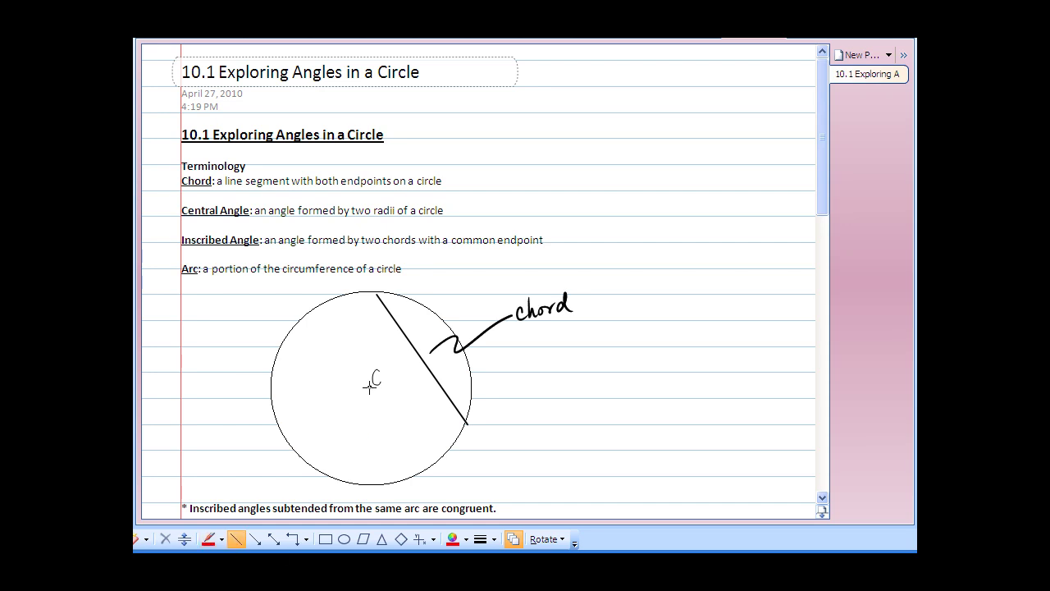
left_click_drag(369, 387, 318, 461)
left_click_drag(369, 388, 429, 466)
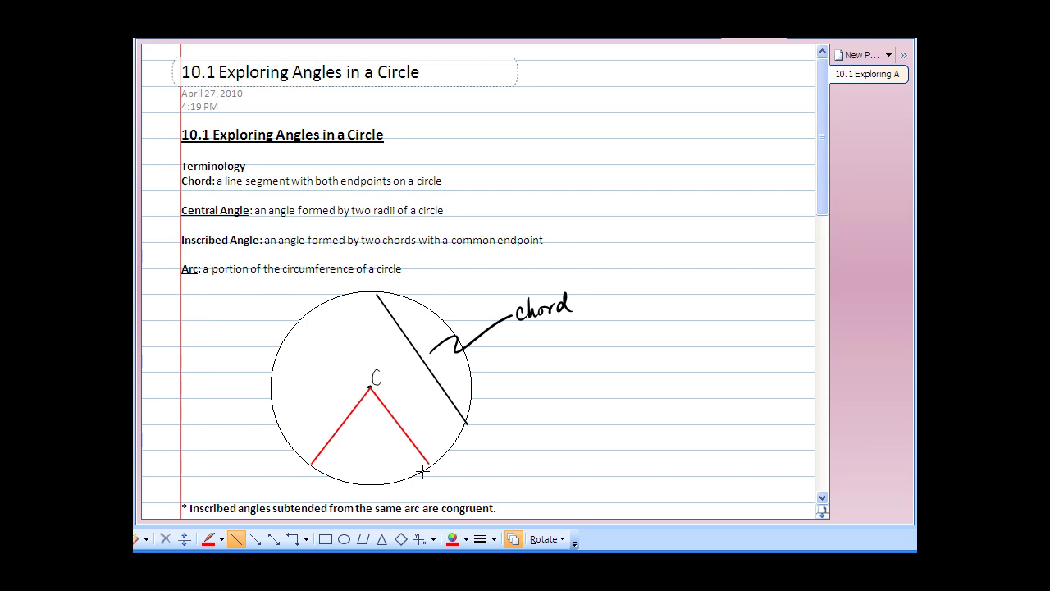
Mark the angle at C and label it 'central angle', then write 'A' at the chord's top endpoint
left_click(207, 539)
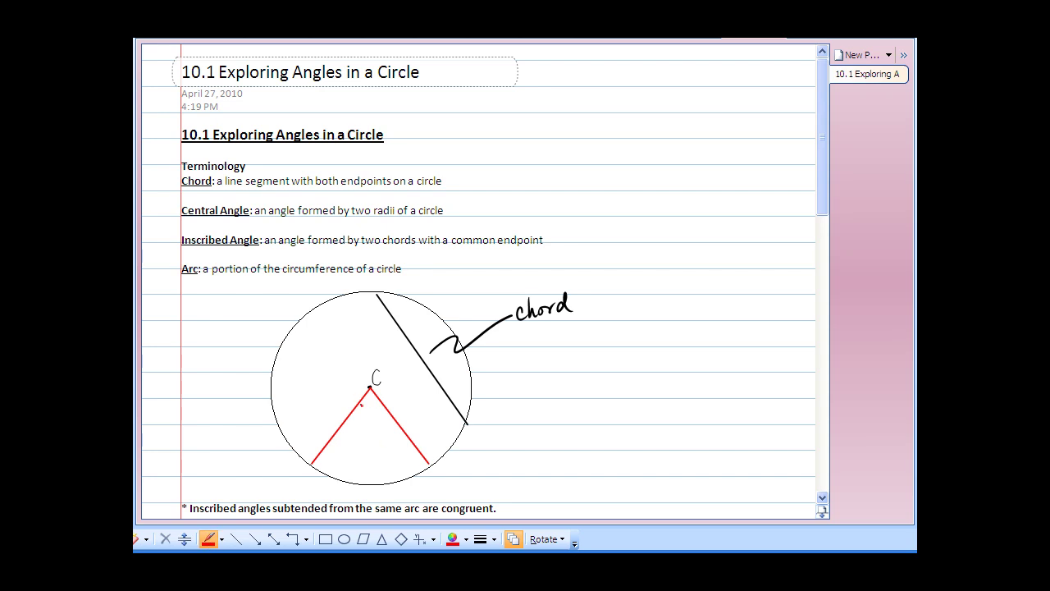
mouse_move(361, 404)
left_mouse_down()
mouse_move(410, 458)
mouse_move(495, 481)
mouse_move(552, 461)
mouse_move(551, 445)
mouse_move(575, 441)
mouse_move(603, 426)
left_mouse_up()
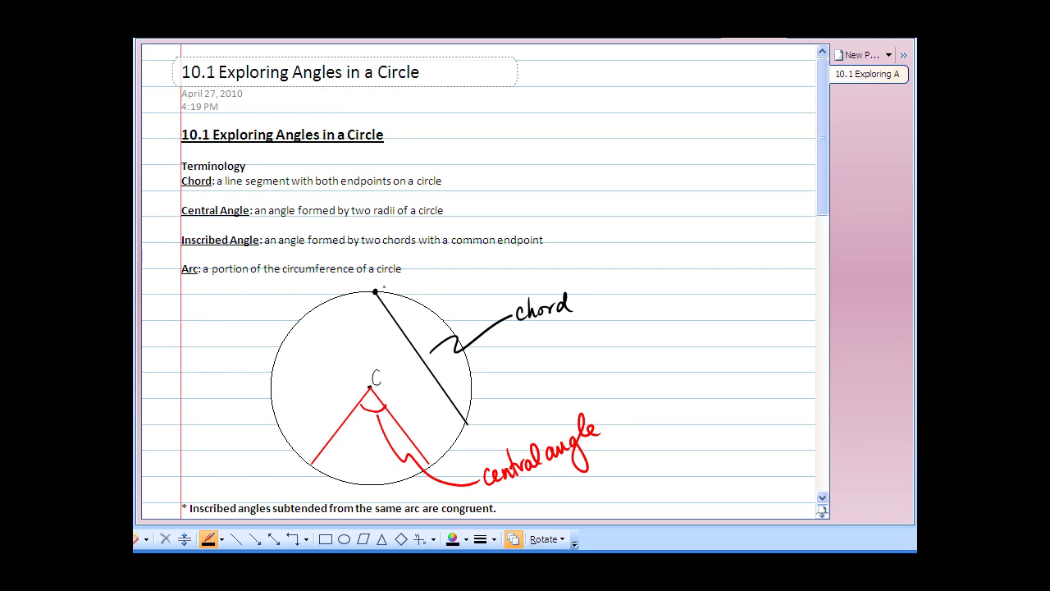
left_click_drag(377, 286, 385, 282)
Draw a straight line from A down-left, then mark the angle at A and write 'inscribed angle'
left_click(238, 541)
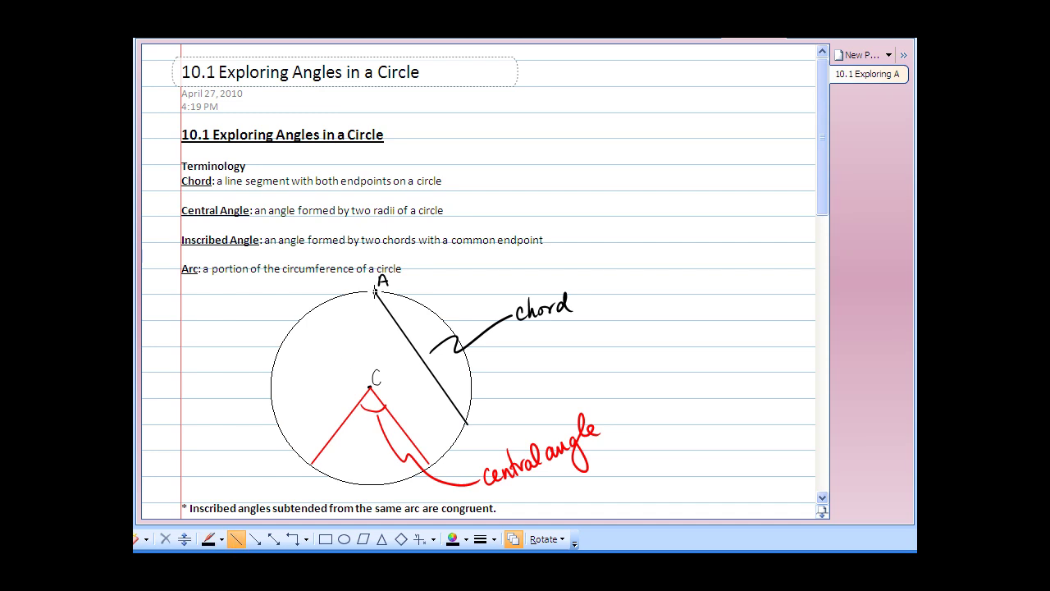
left_click_drag(374, 291, 275, 408)
left_click(208, 538)
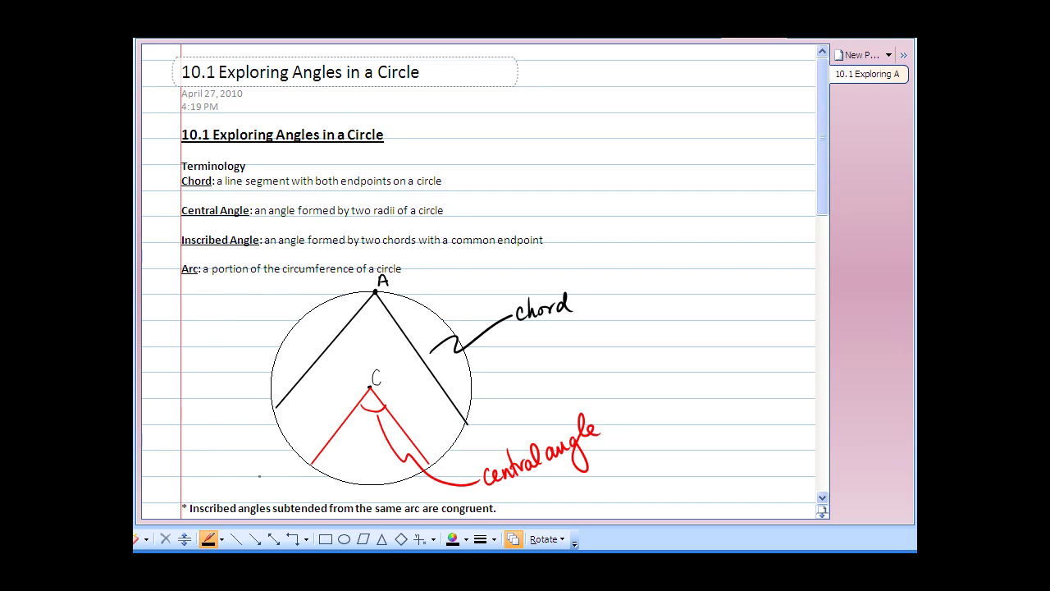
mouse_move(364, 310)
left_mouse_down()
mouse_move(407, 300)
mouse_move(458, 265)
mouse_move(468, 276)
mouse_move(537, 270)
mouse_move(545, 251)
mouse_move(564, 266)
mouse_move(606, 248)
mouse_move(615, 258)
left_mouse_up()
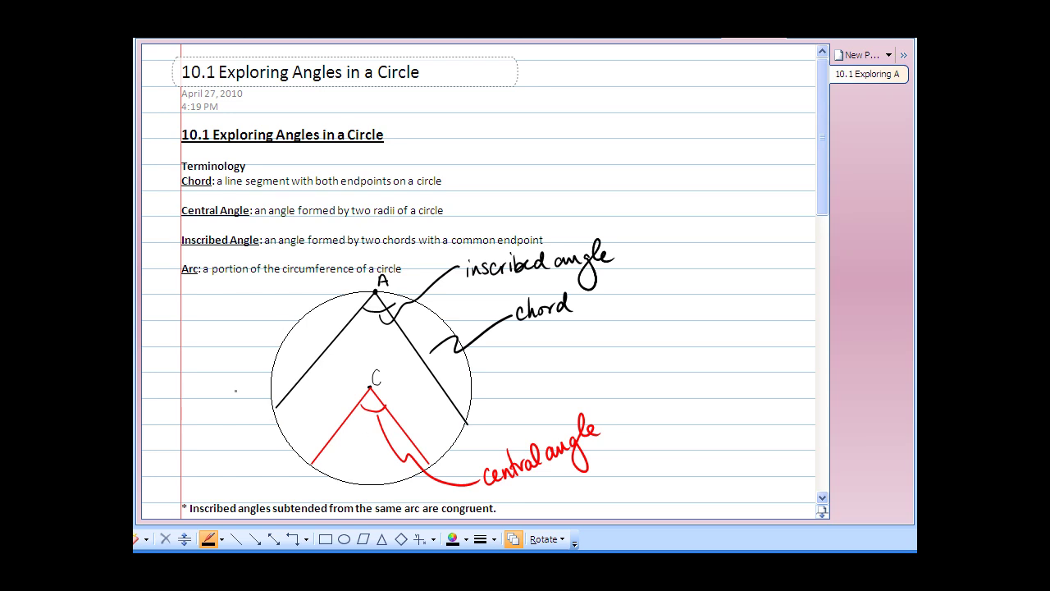
Highlight the arc between the red radii in magenta and scroll down to the next circle
mouse_move(311, 464)
left_mouse_down()
mouse_move(350, 489)
mouse_move(407, 486)
mouse_move(428, 465)
left_mouse_up()
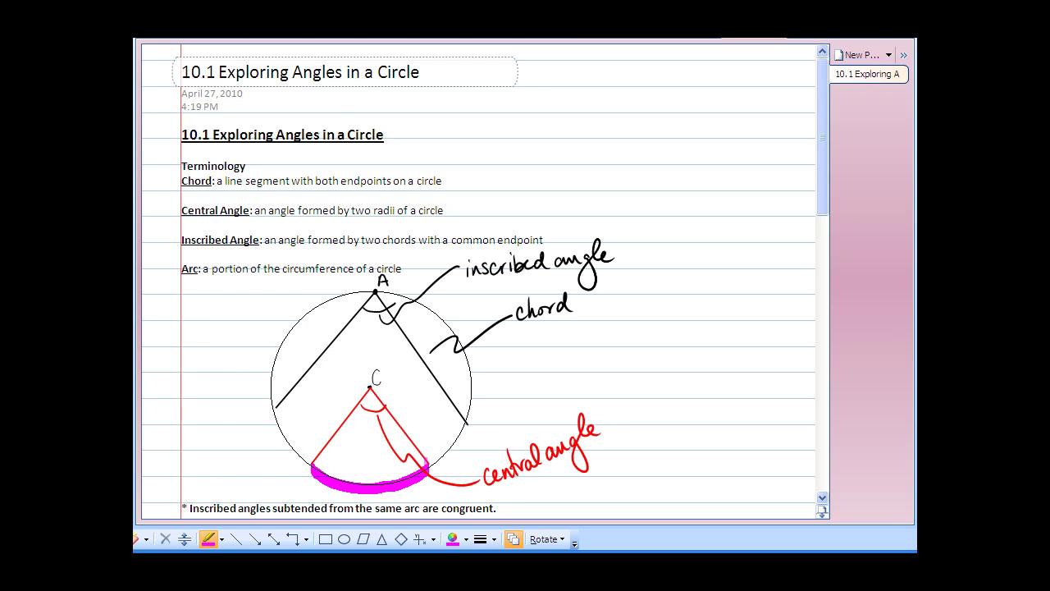
left_click_drag(820, 206, 834, 342)
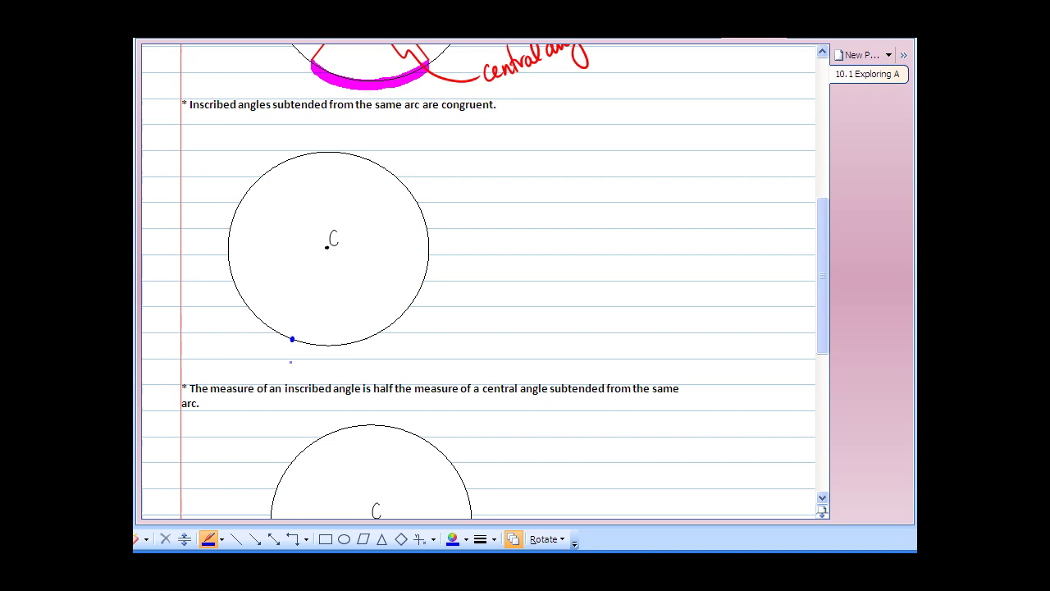
Handwrite labels A and B at the two points and highlight arc AB in magenta
mouse_move(286, 364)
left_mouse_down()
mouse_move(289, 349)
mouse_move(293, 364)
left_mouse_up()
left_click_drag(402, 326, 403, 339)
left_click_drag(402, 326, 403, 340)
mouse_move(294, 340)
left_mouse_down()
mouse_move(357, 344)
mouse_move(400, 317)
left_mouse_up()
Place blue points D, E and F on the circle and handwrite their labels
left_click(239, 203)
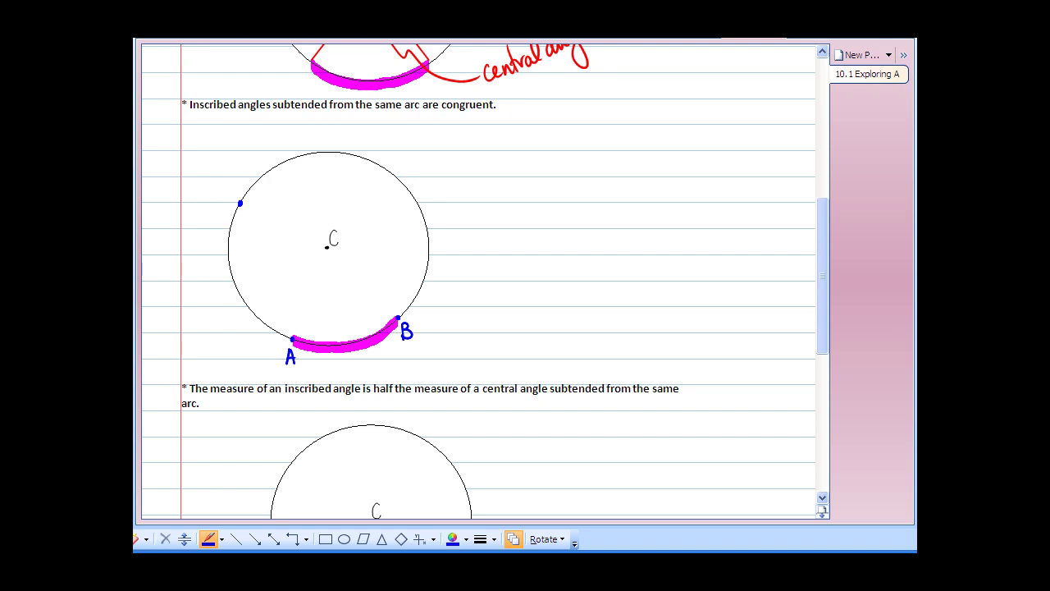
left_click_drag(213, 189, 214, 205)
mouse_move(214, 189)
left_mouse_down()
mouse_move(226, 197)
mouse_move(216, 205)
left_mouse_up()
left_click_drag(425, 184, 426, 198)
left_click_drag(425, 198, 436, 184)
left_click_drag(427, 192, 434, 192)
left_click(429, 253)
left_click_drag(443, 261, 443, 243)
left_click_drag(443, 243, 452, 250)
Draw blue chords DA, DB, EA and EB with the Line tool
left_click(236, 539)
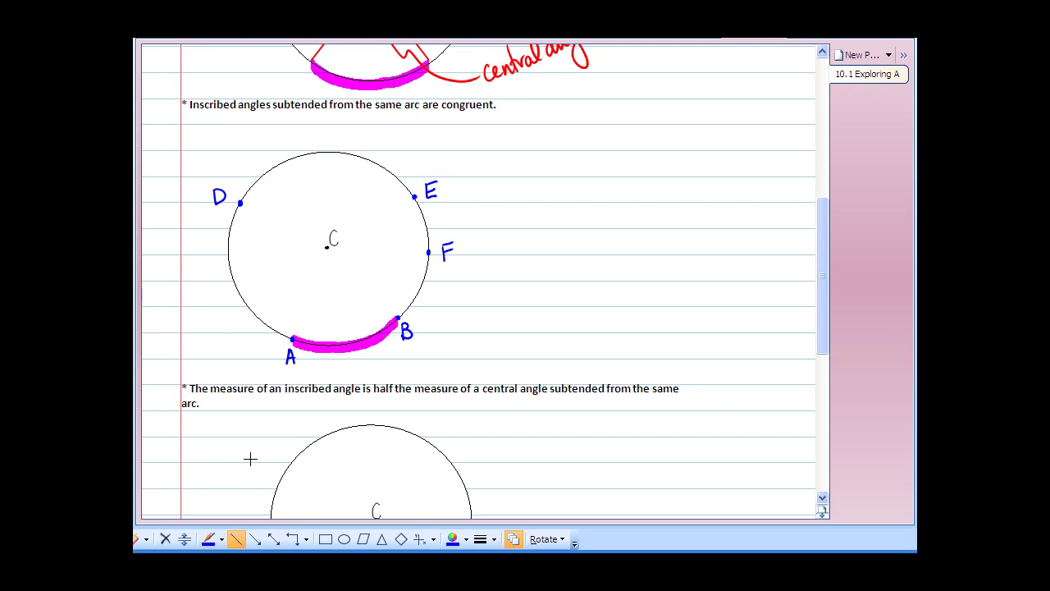
left_click_drag(239, 204, 277, 313)
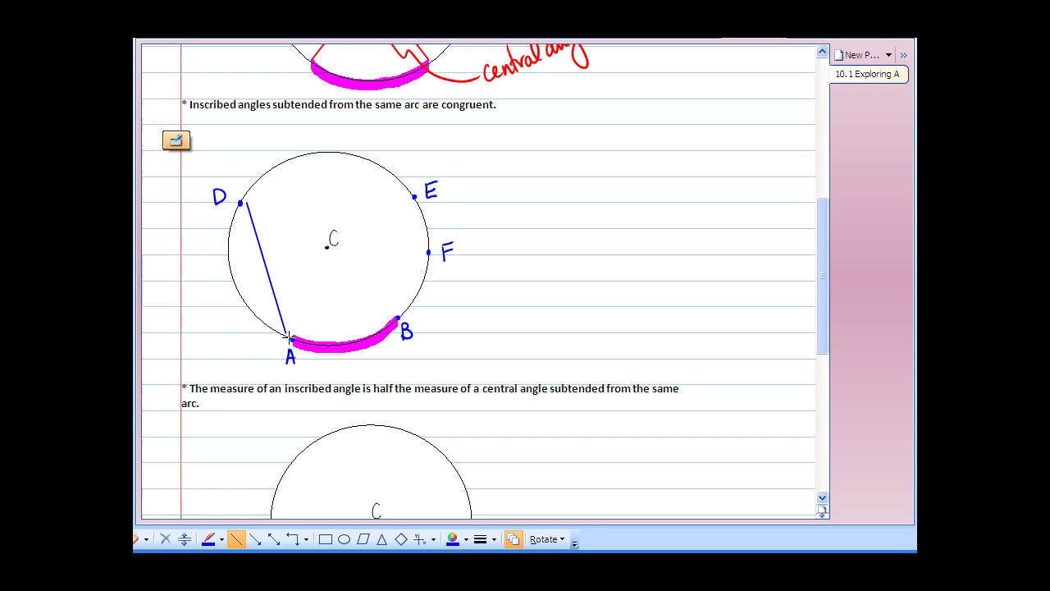
left_click_drag(289, 336, 290, 334)
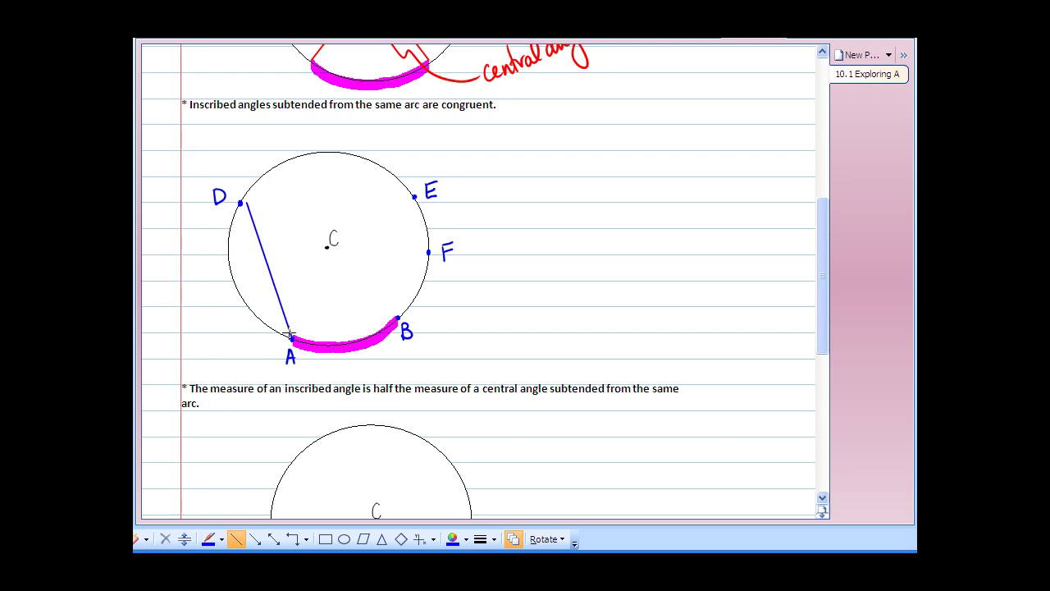
left_click_drag(243, 203, 397, 316)
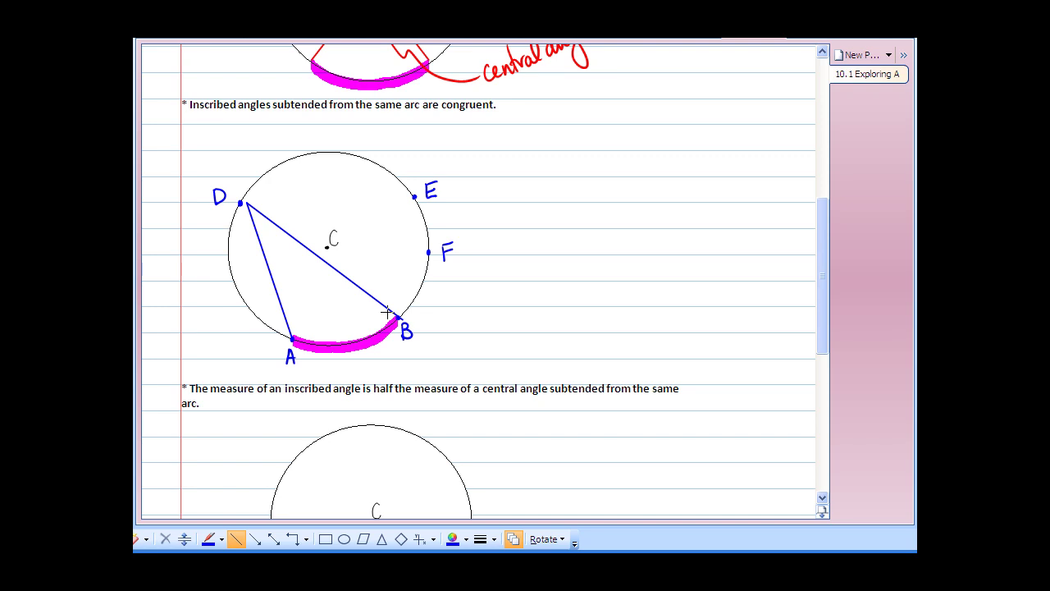
left_click(236, 539)
left_click_drag(415, 197, 292, 336)
left_click_drag(414, 197, 398, 315)
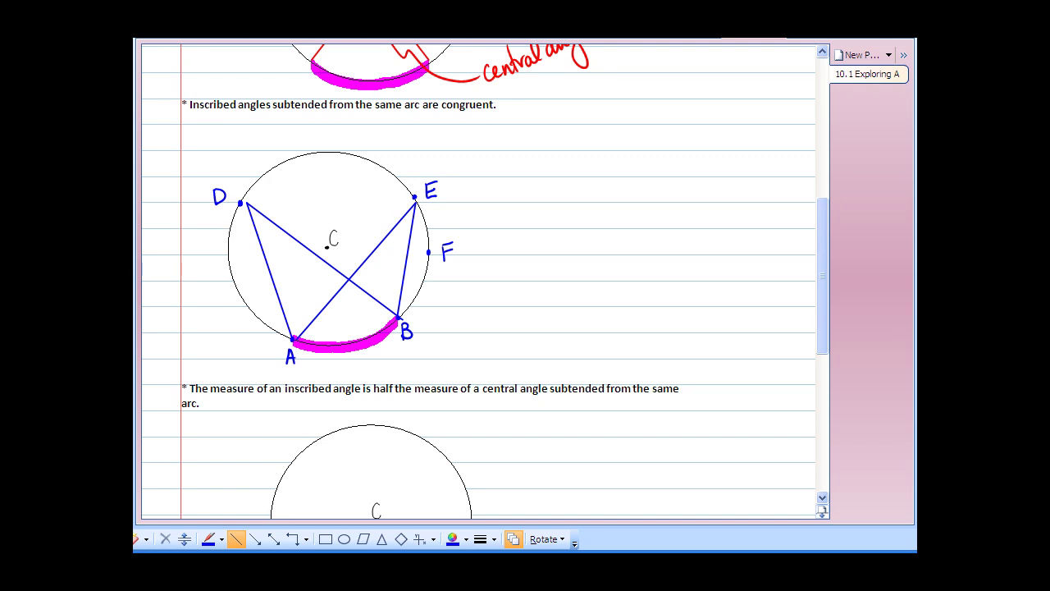
Mark angles ADB and AEB with small green arcs
key("ctrl+shift+p")
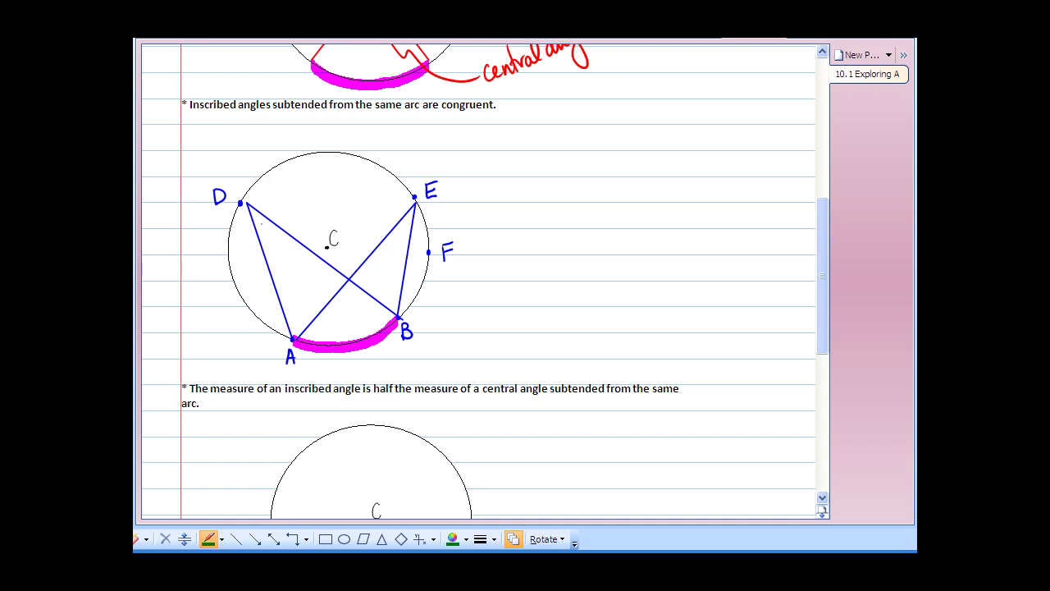
left_click_drag(256, 217, 265, 222)
left_click_drag(401, 222, 409, 227)
Draw straight chords AF and BF and mark the inscribed angle at F
left_click(236, 539)
left_click_drag(293, 338, 425, 252)
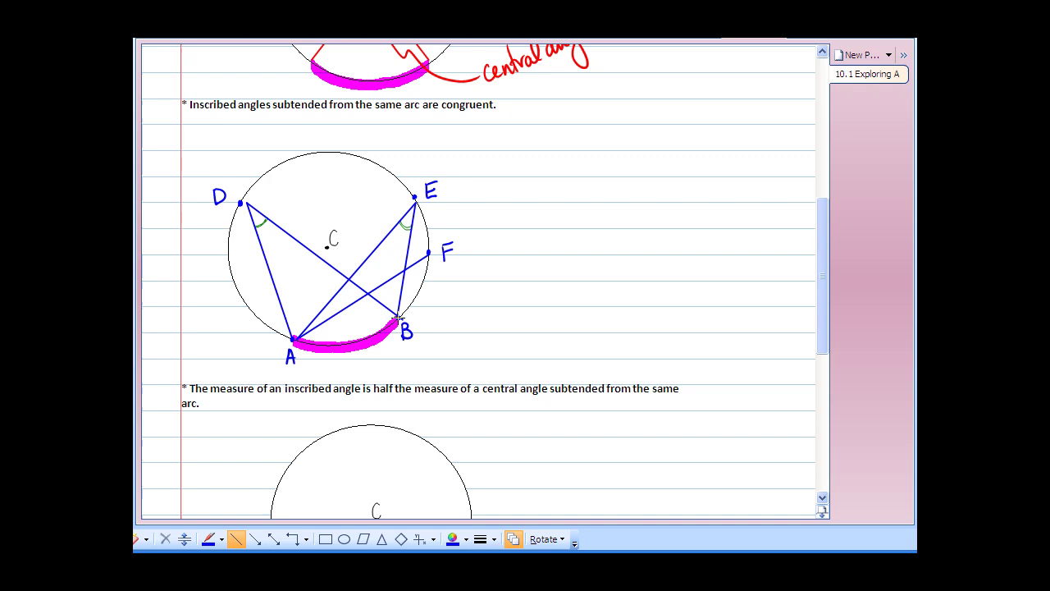
left_click_drag(399, 316, 426, 253)
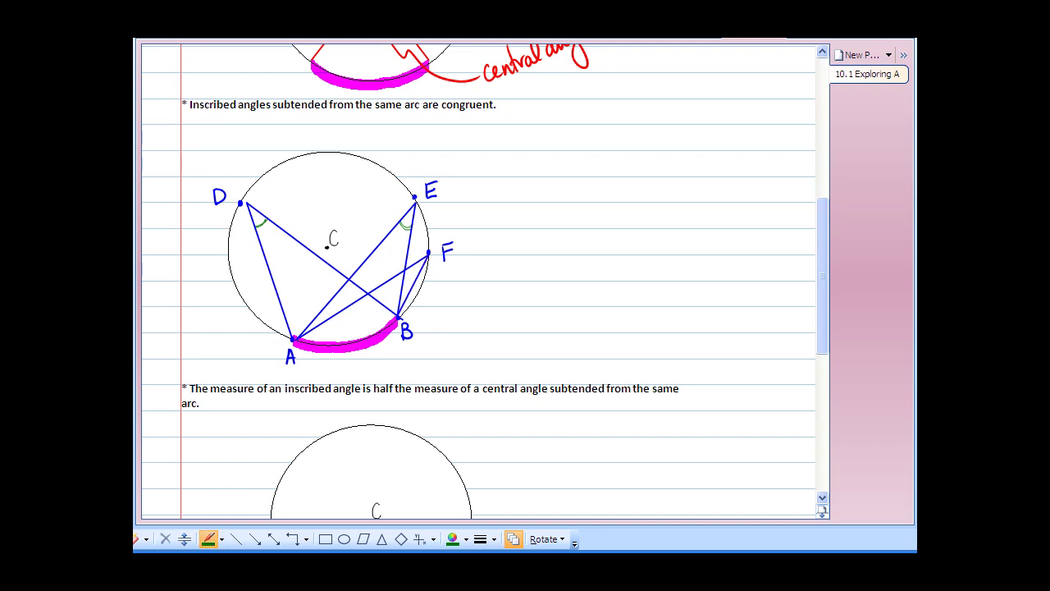
left_click_drag(415, 262, 421, 269)
Switch to the Sketchpad demo and drag point R around circle MNPR to compare angles MNR and MPR
key("alt+Tab")
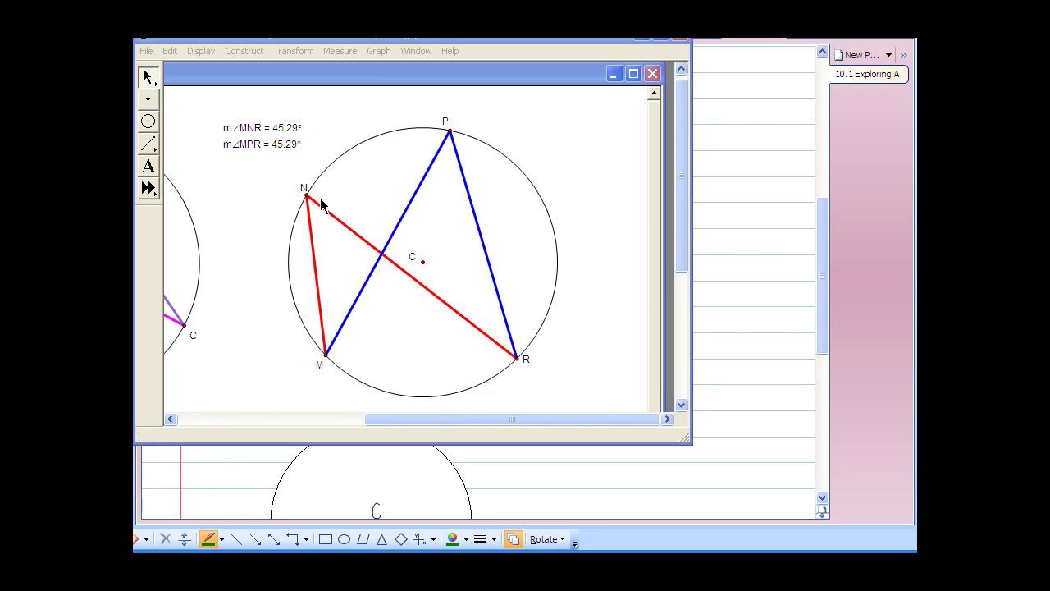
mouse_move(519, 356)
left_mouse_down()
mouse_move(546, 326)
mouse_move(563, 246)
mouse_move(551, 315)
mouse_move(530, 355)
mouse_move(493, 377)
mouse_move(512, 363)
left_mouse_up()
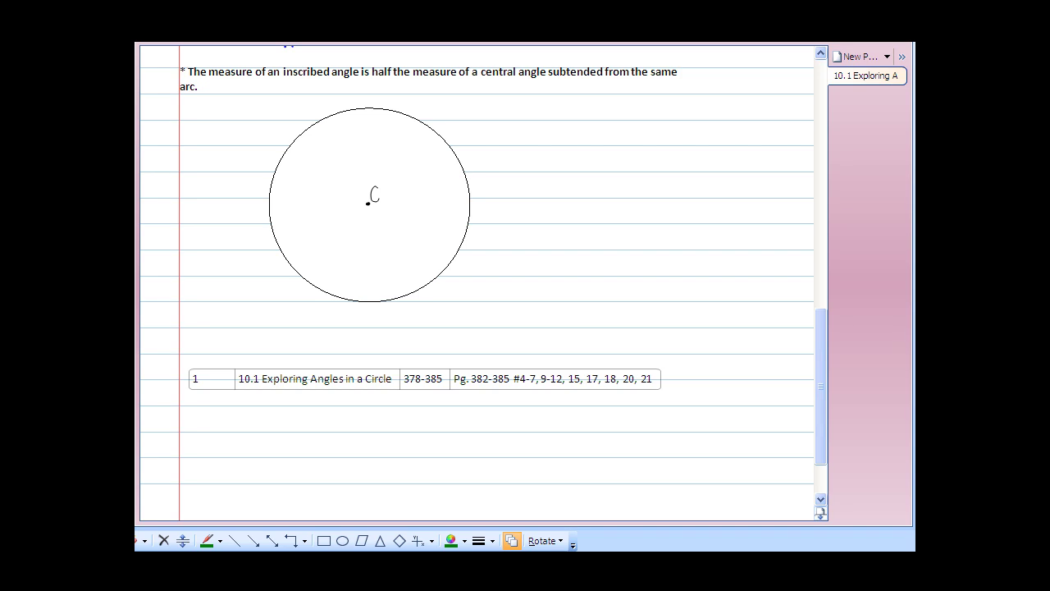
Dot two green points on circle C's lower edge and handwrite labels A and B beside them
left_click(206, 540)
left_click(325, 291)
left_click_drag(316, 317, 324, 312)
left_click_drag(433, 292, 433, 307)
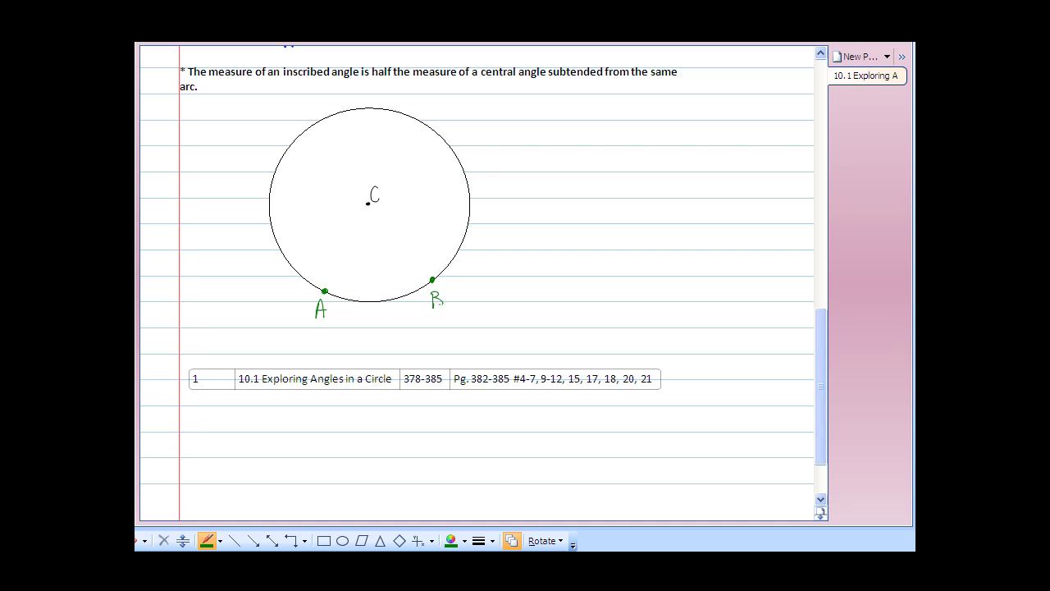
Draw straight green radii from centre C to A and to B
left_click(234, 541)
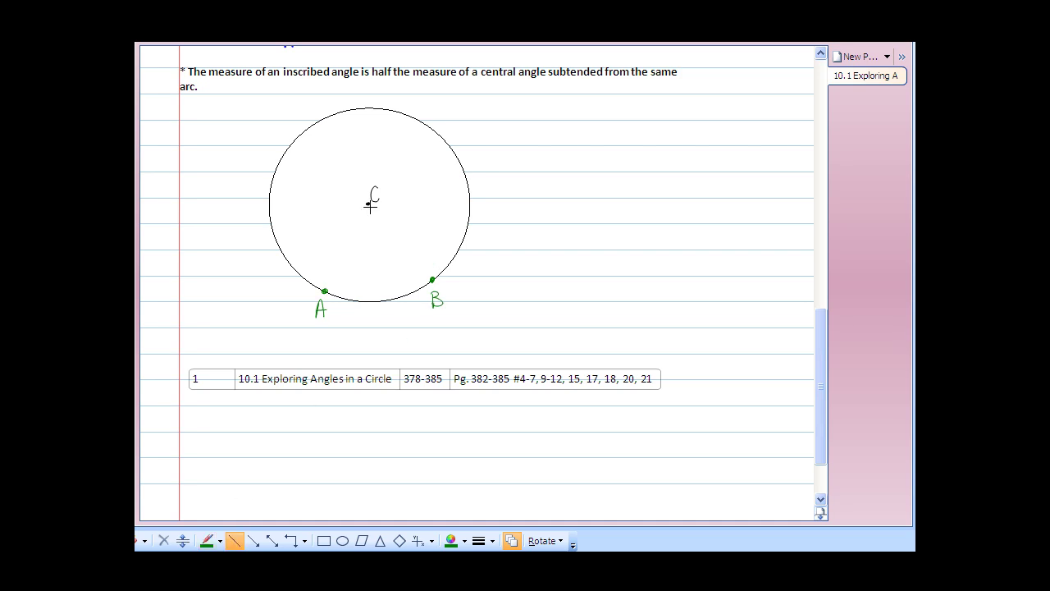
left_click_drag(368, 203, 326, 289)
left_click_drag(371, 207, 432, 280)
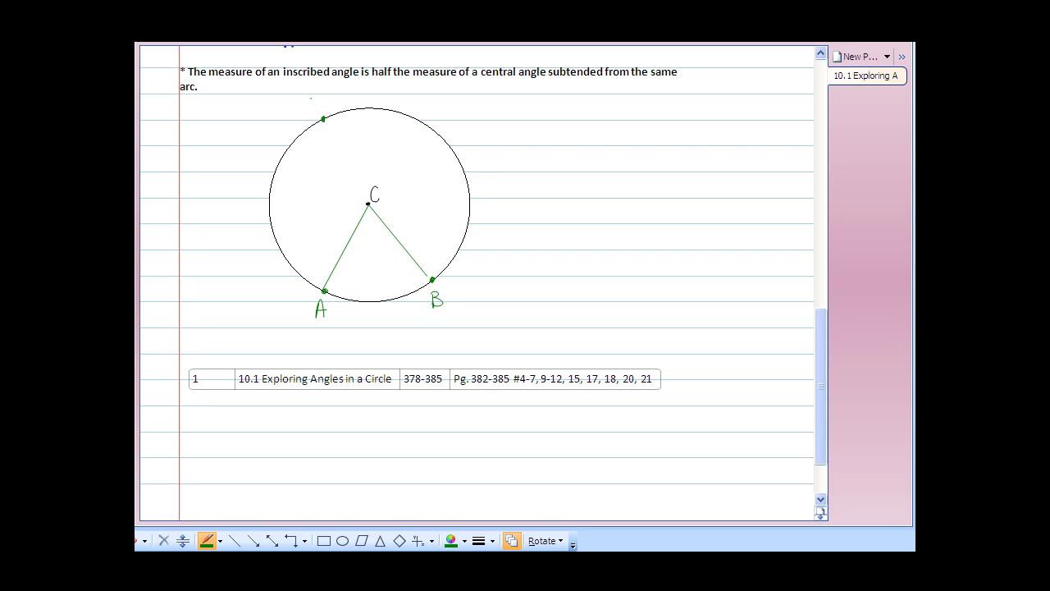
Label the top point on the circle D and draw a straight chord from A up to D
mouse_move(313, 96)
left_mouse_down()
mouse_move(324, 96)
mouse_move(314, 108)
left_mouse_up()
left_click(236, 540)
left_click_drag(324, 291, 323, 119)
Draw chord DB through centre C, then add red arc marks at C and at D
left_click(234, 541)
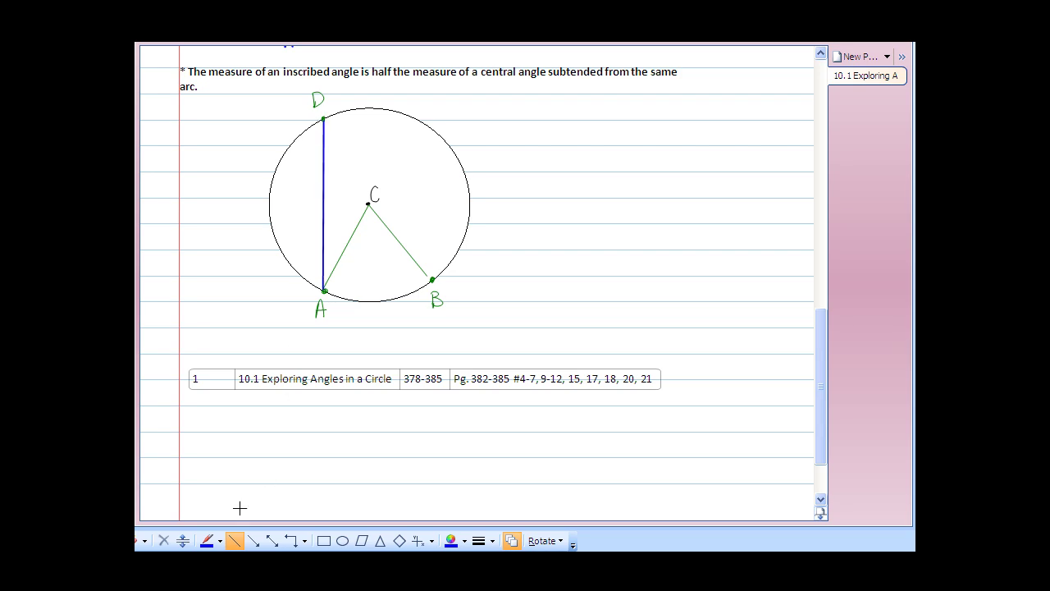
left_click_drag(324, 121, 433, 280)
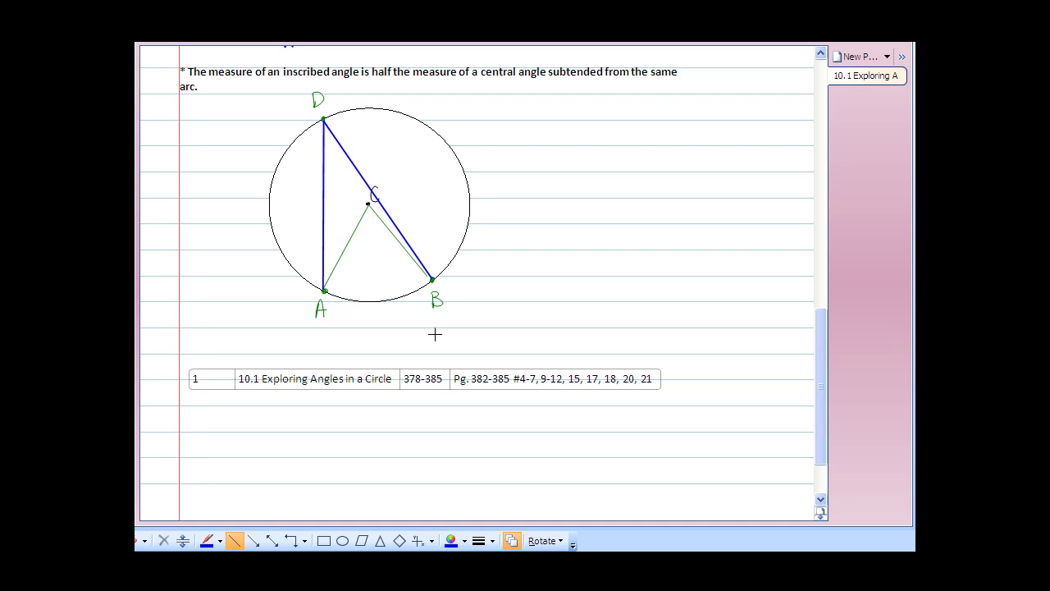
left_click(206, 540)
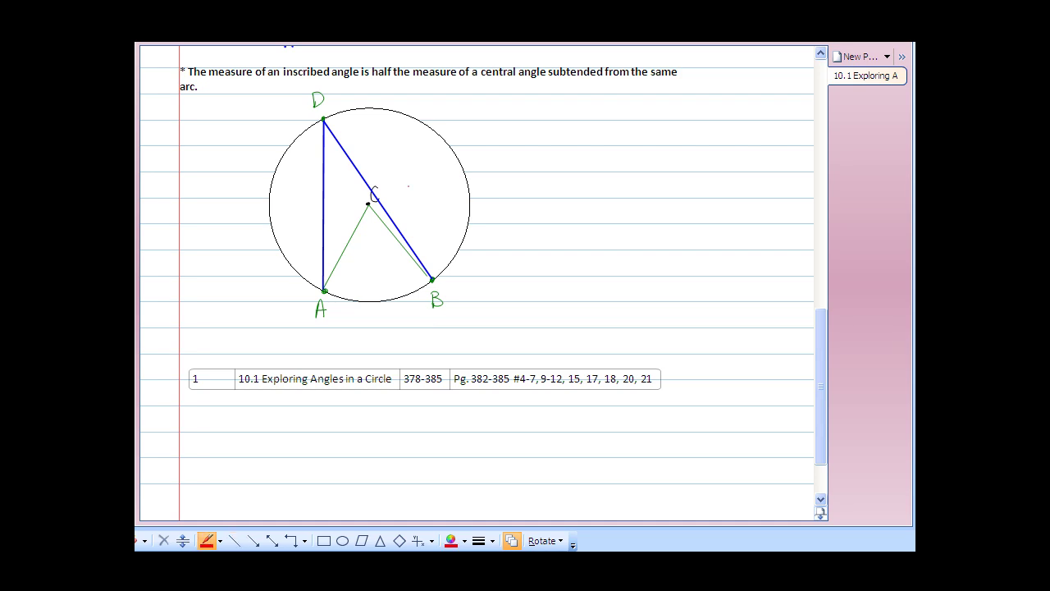
left_click_drag(361, 223, 375, 225)
left_click_drag(325, 145, 338, 150)
Write the label E beside the red point and draw a straight chord from A to E
mouse_move(484, 198)
left_mouse_down()
mouse_move(491, 208)
mouse_move(499, 192)
left_mouse_up()
left_click(234, 541)
left_click_drag(326, 292, 464, 205)
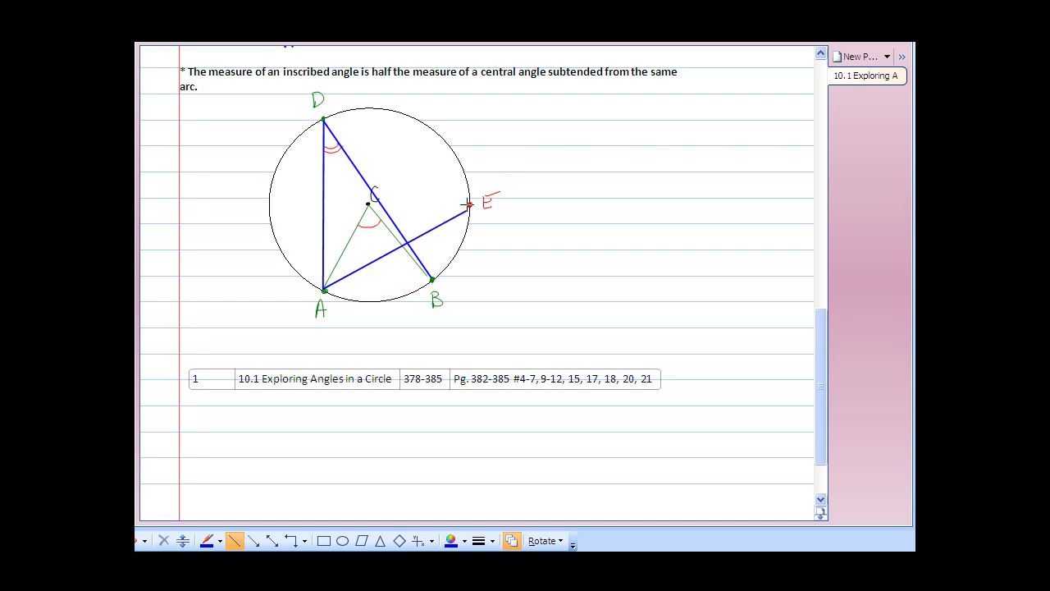
left_click_drag(469, 204, 433, 278)
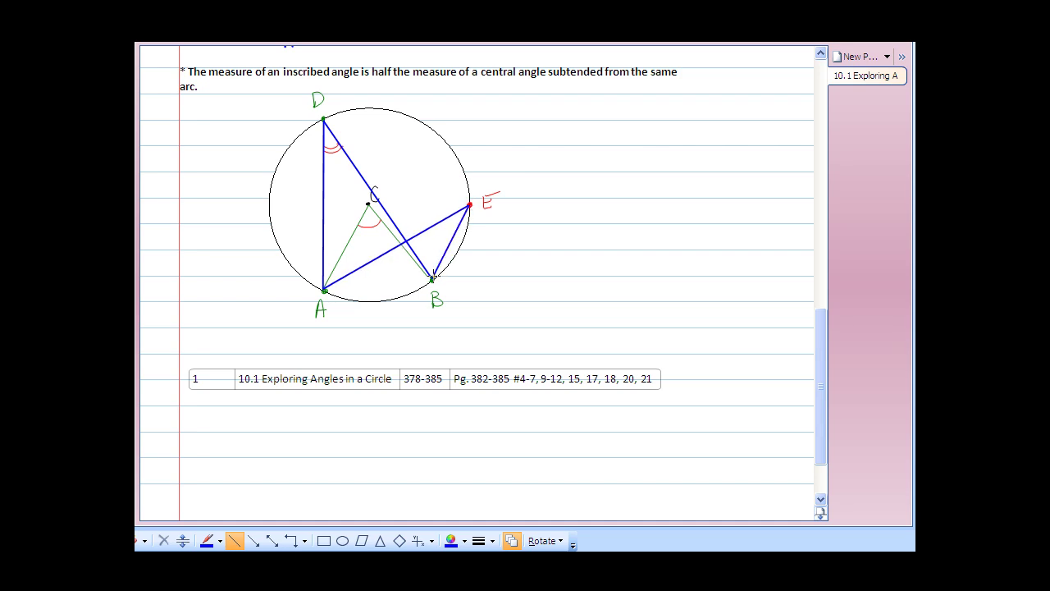
Put a double arc at angle E, label angles E and D as x, and the central angle 2x
left_click(205, 540)
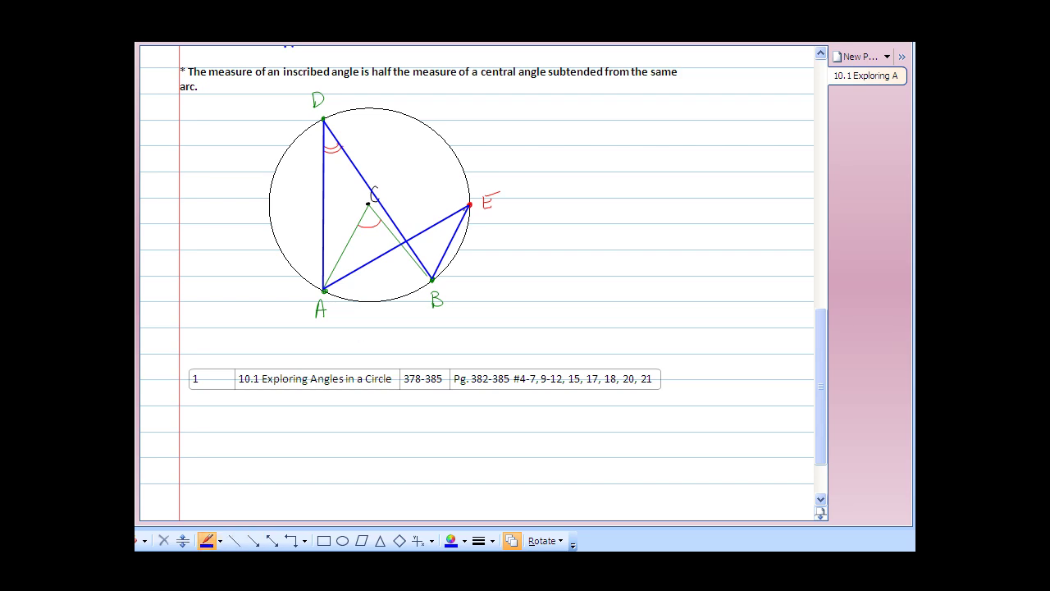
left_click_drag(456, 214, 457, 225)
left_click_drag(455, 214, 456, 225)
left_click_drag(442, 226, 448, 233)
left_click_drag(332, 157, 333, 168)
left_click_drag(365, 232, 376, 241)
In Circle Geometry 9.1.gsp, drag point C along the circle, comparing m∠BAC with m∠BOC, then return to OneNote
key("alt+Tab")
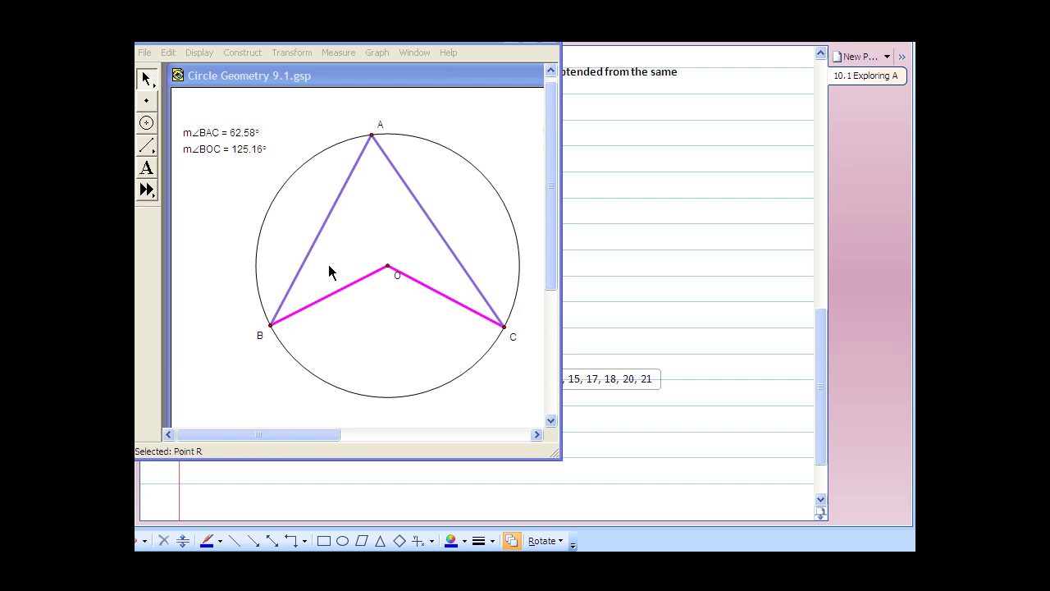
mouse_move(501, 324)
left_mouse_down()
mouse_move(493, 348)
mouse_move(454, 361)
mouse_move(500, 323)
mouse_move(513, 274)
left_mouse_up()
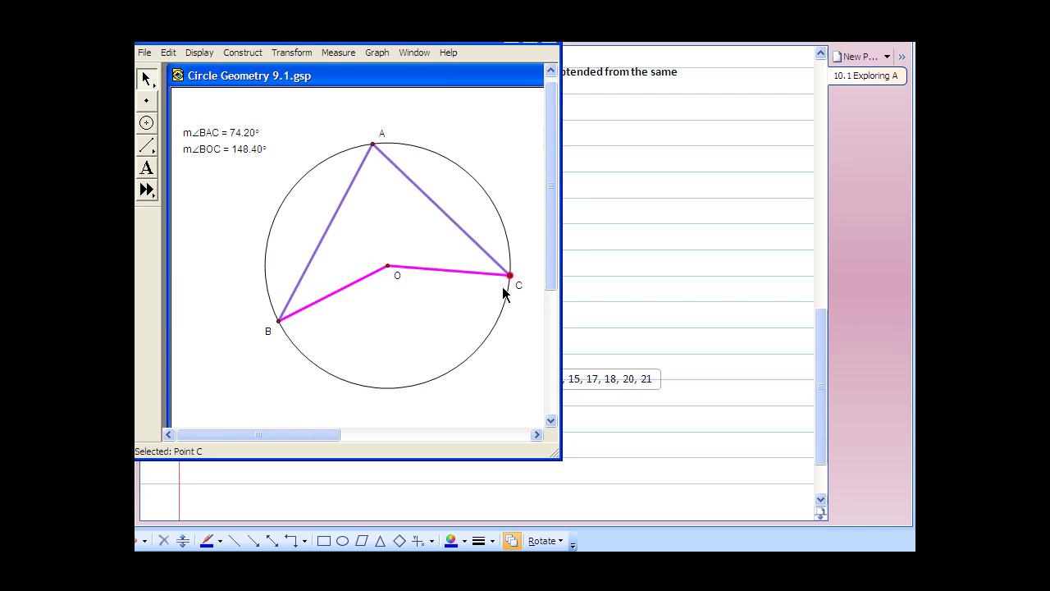
left_click(762, 349)
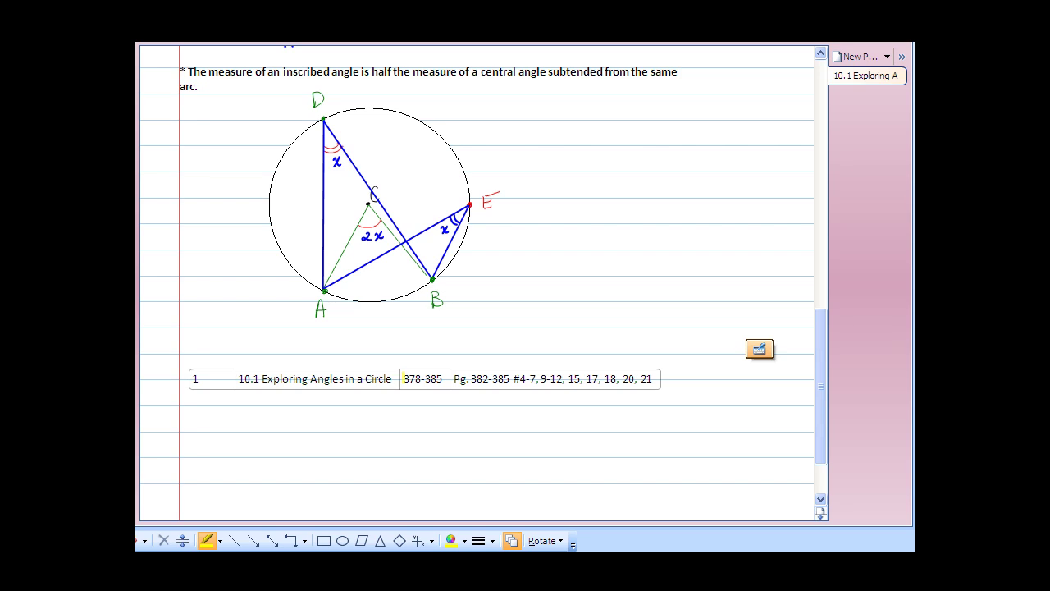
Highlight the 378-385 page cell and the Pg. 382-385 problem list in yellow
left_click_drag(404, 378, 443, 379)
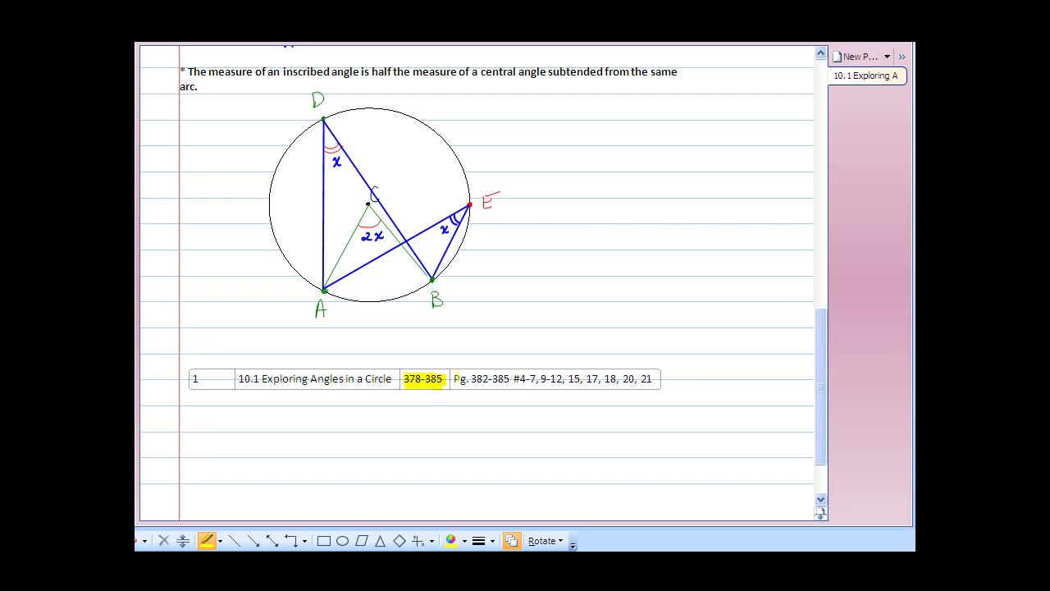
left_click_drag(455, 379, 654, 379)
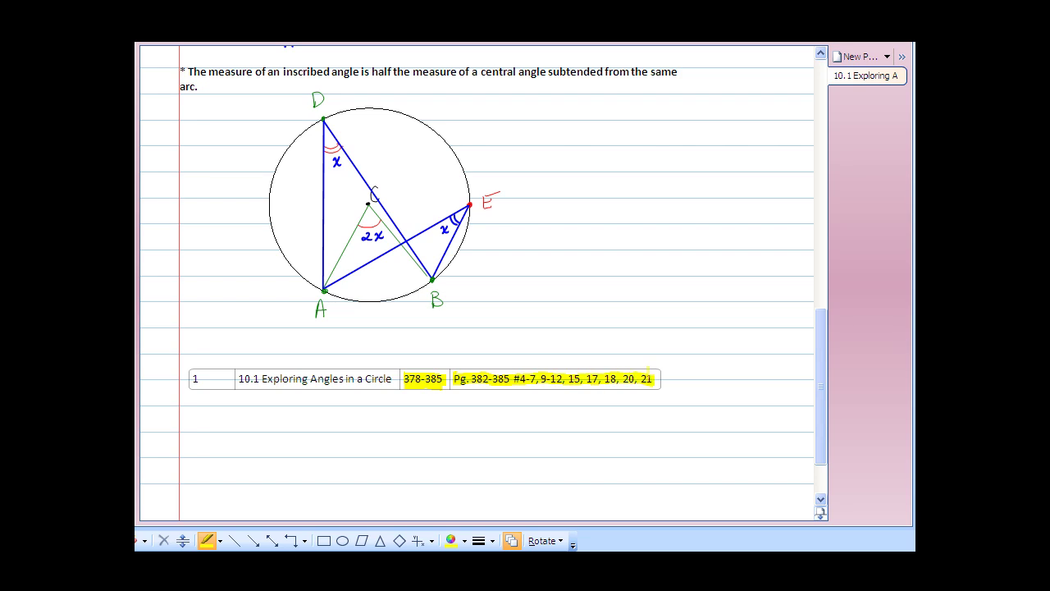